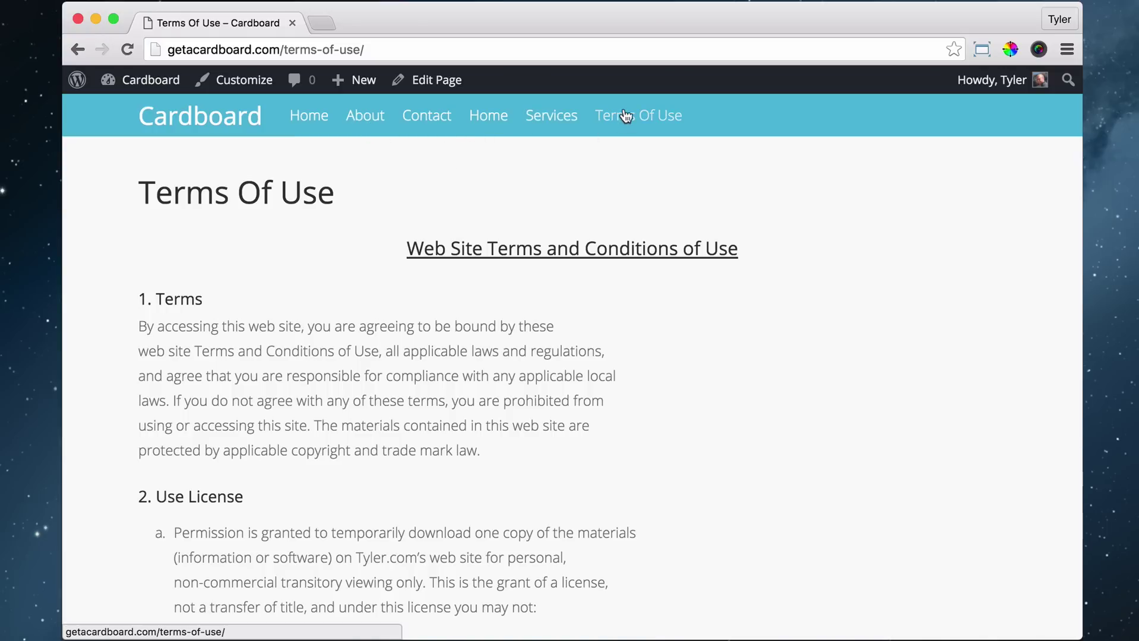
{"action": "scroll", "coordinate": [638, 155], "scroll_direction": "down", "scroll_amount": 15}
{"action": "scroll", "coordinate": [638, 267], "scroll_direction": "up", "scroll_amount": 2}
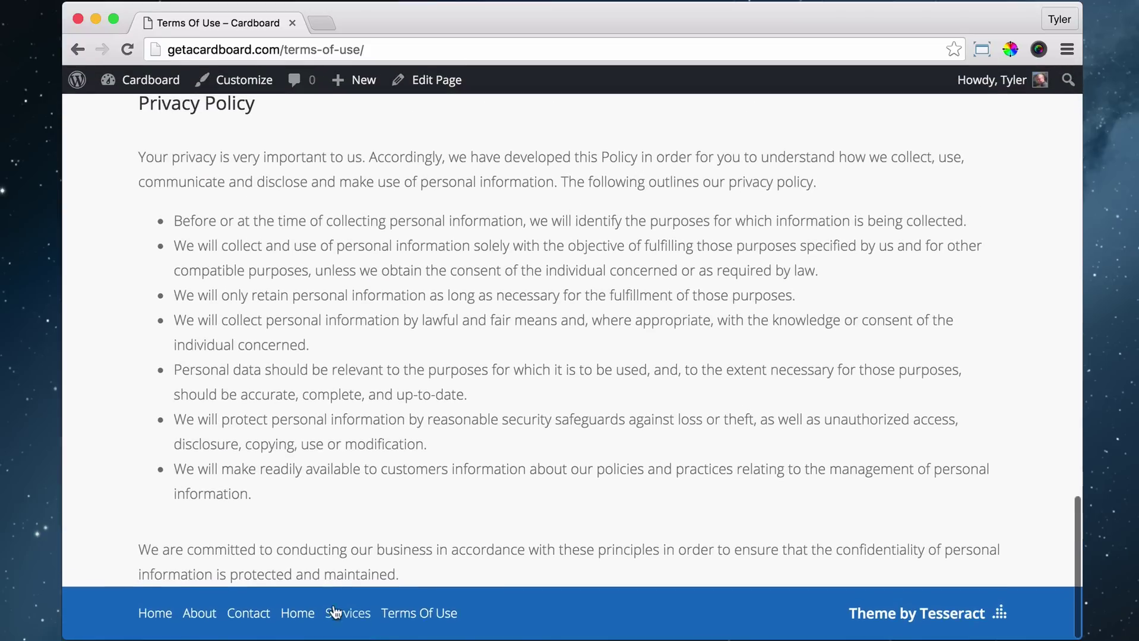
{"action": "scroll", "coordinate": [413, 486], "scroll_direction": "up", "scroll_amount": 15}
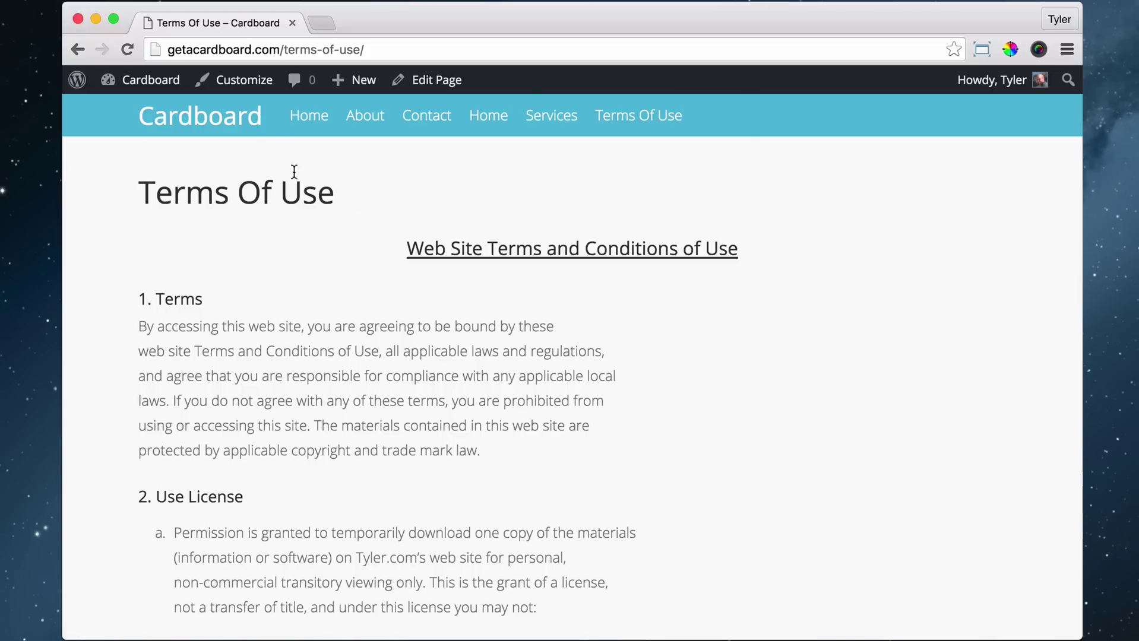
Step: From the home page, open the Customizer's Menus panel and start a new menu named Header
{"action": "left_click", "coordinate": [189, 120]}
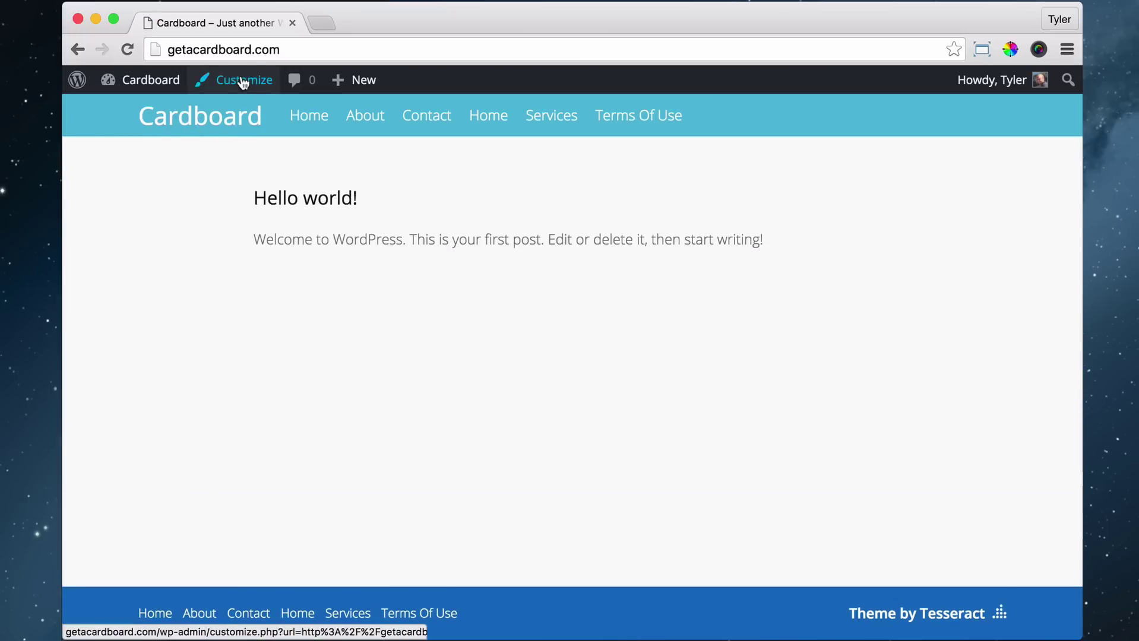
{"action": "left_click", "coordinate": [242, 80]}
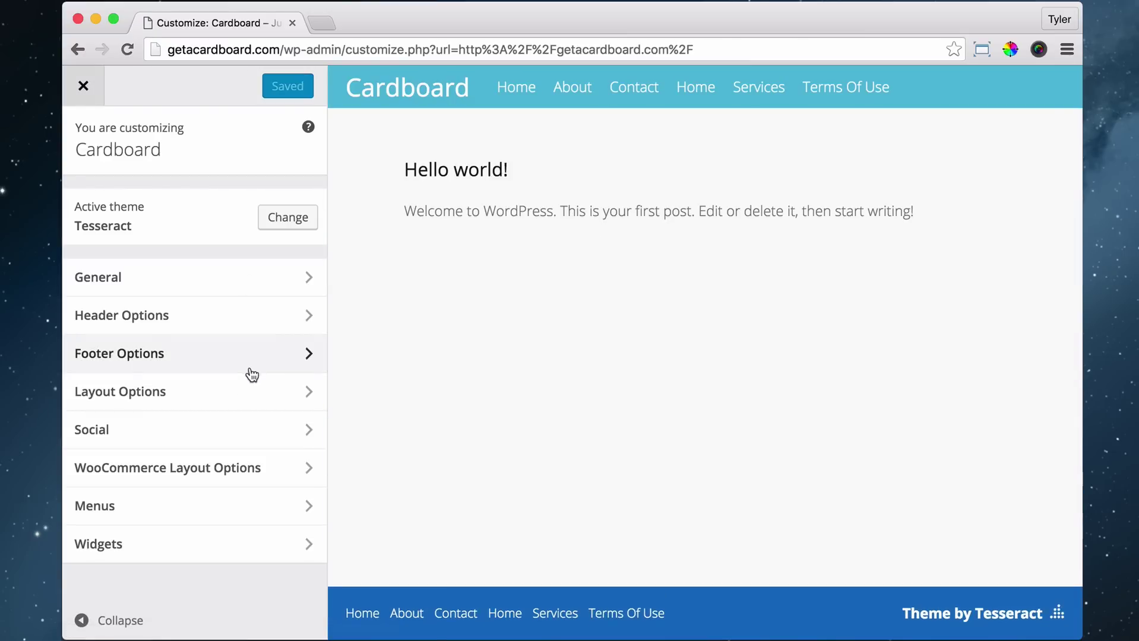
{"action": "left_click", "coordinate": [261, 511]}
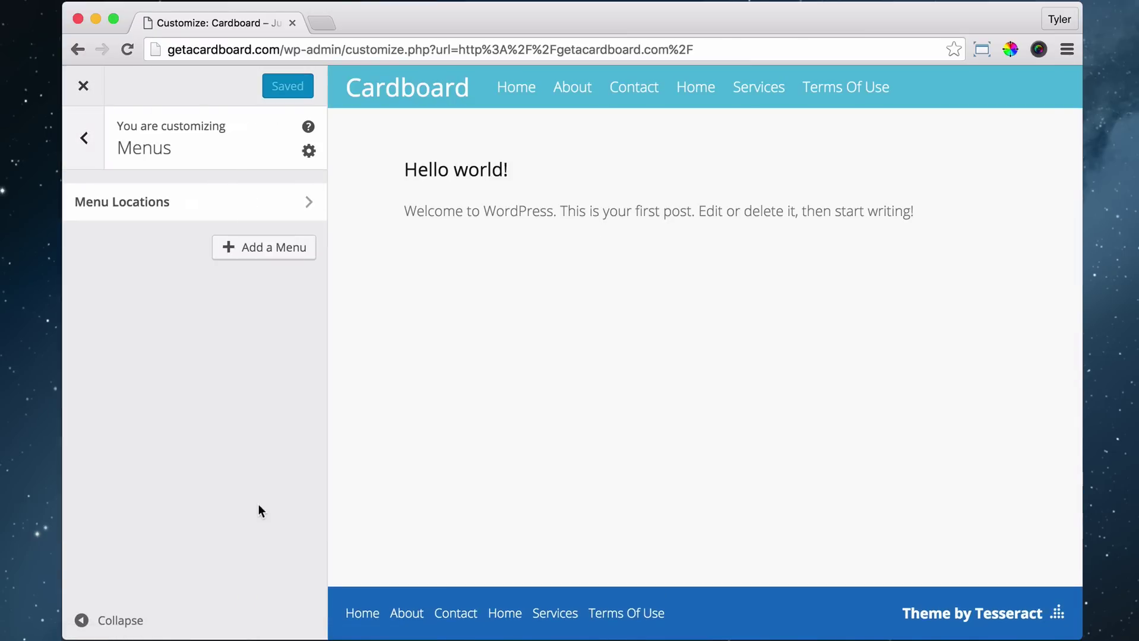
{"action": "left_click", "coordinate": [253, 252]}
{"action": "left_click", "coordinate": [178, 294]}
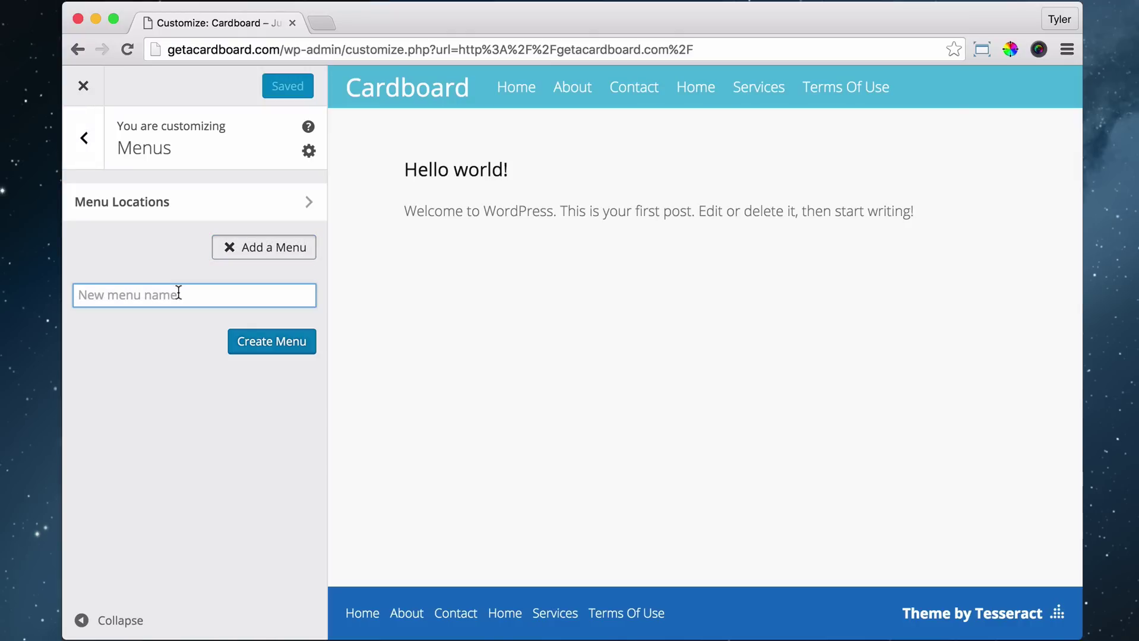
{"action": "type", "text": "Header"}
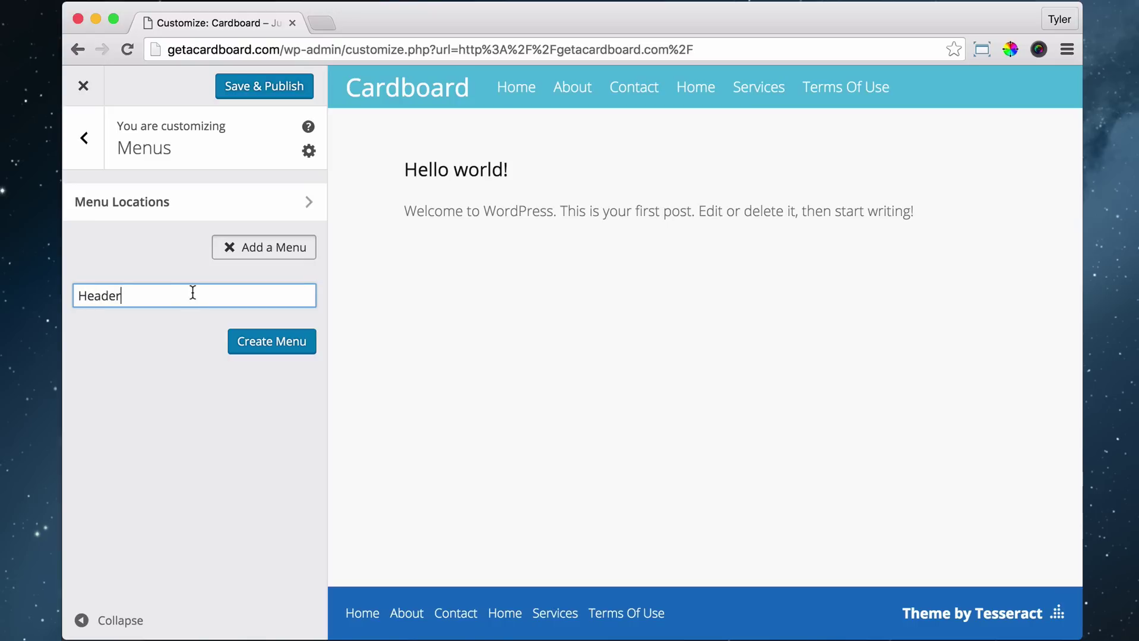
Step: Create the Header menu and tick the Header checkbox under Menu locations
{"action": "left_click", "coordinate": [271, 346]}
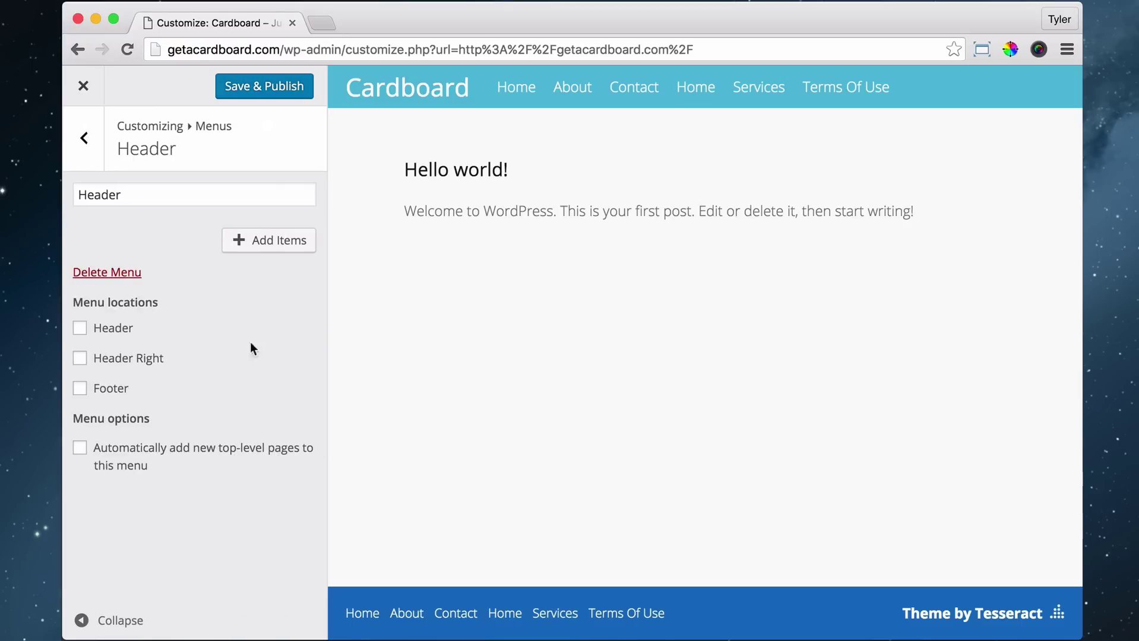
{"action": "left_click_drag", "start_coordinate": [74, 302], "coordinate": [159, 302]}
{"action": "left_click", "coordinate": [142, 304]}
{"action": "left_click", "coordinate": [80, 329]}
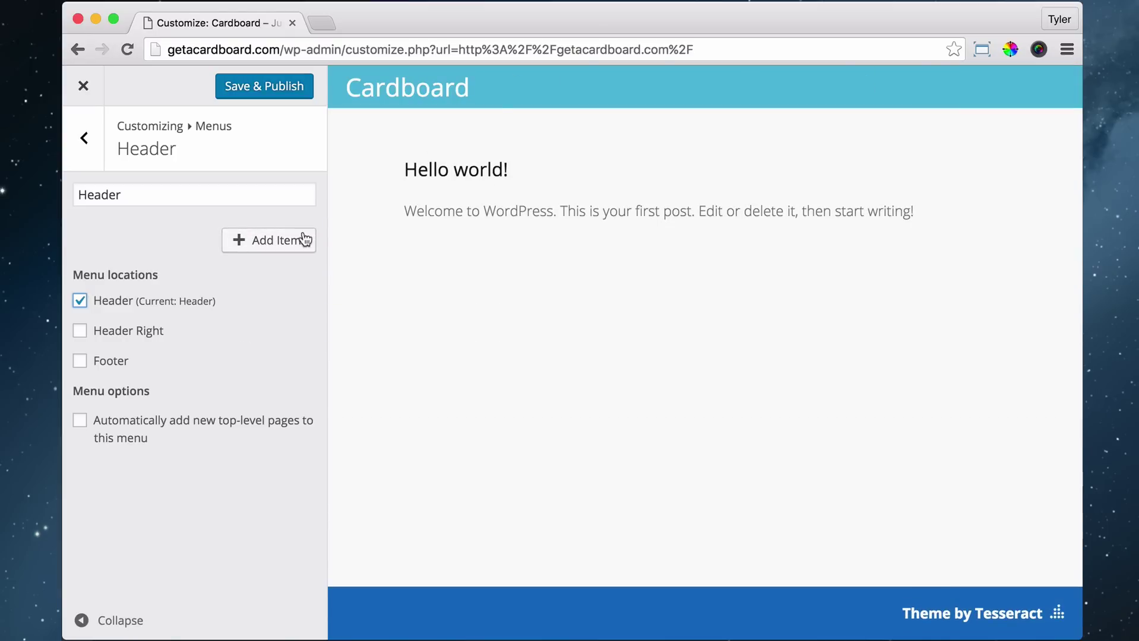
{"action": "left_click", "coordinate": [279, 243]}
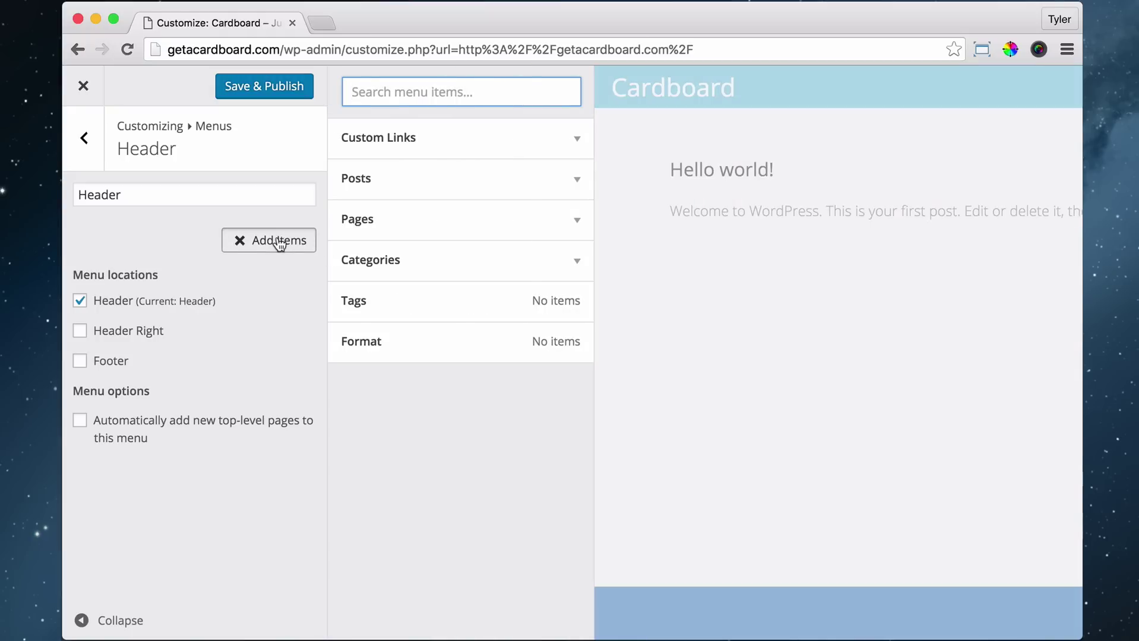
Step: Expand Pages and add Home, About, Services and Contact as Header menu items
{"action": "left_click", "coordinate": [574, 222]}
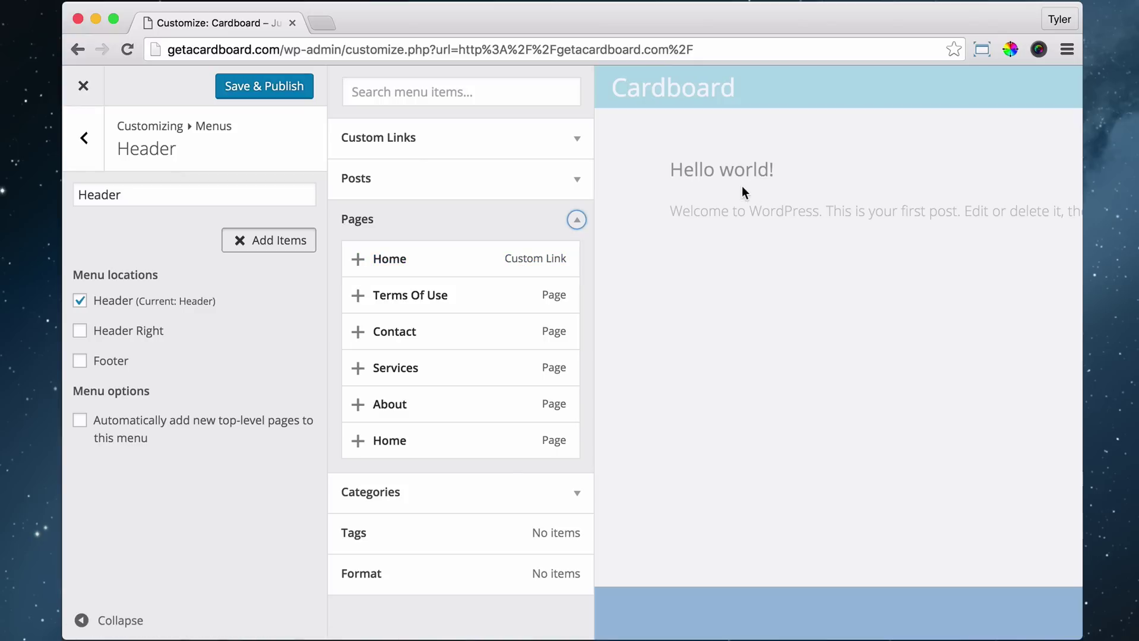
{"action": "left_click", "coordinate": [357, 443]}
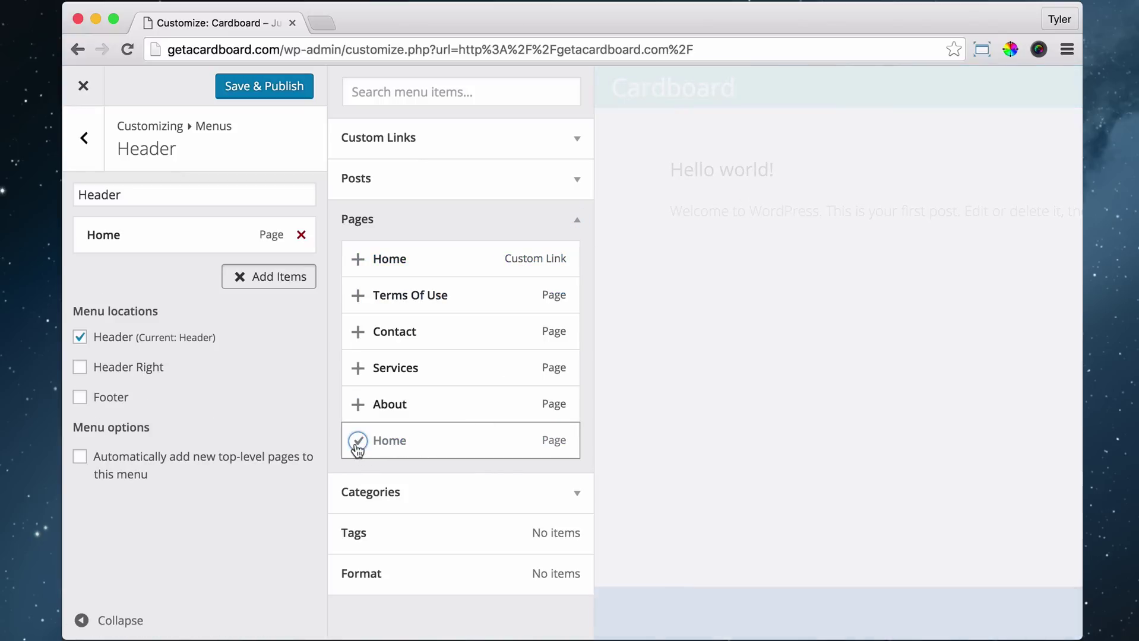
{"action": "left_click", "coordinate": [357, 405]}
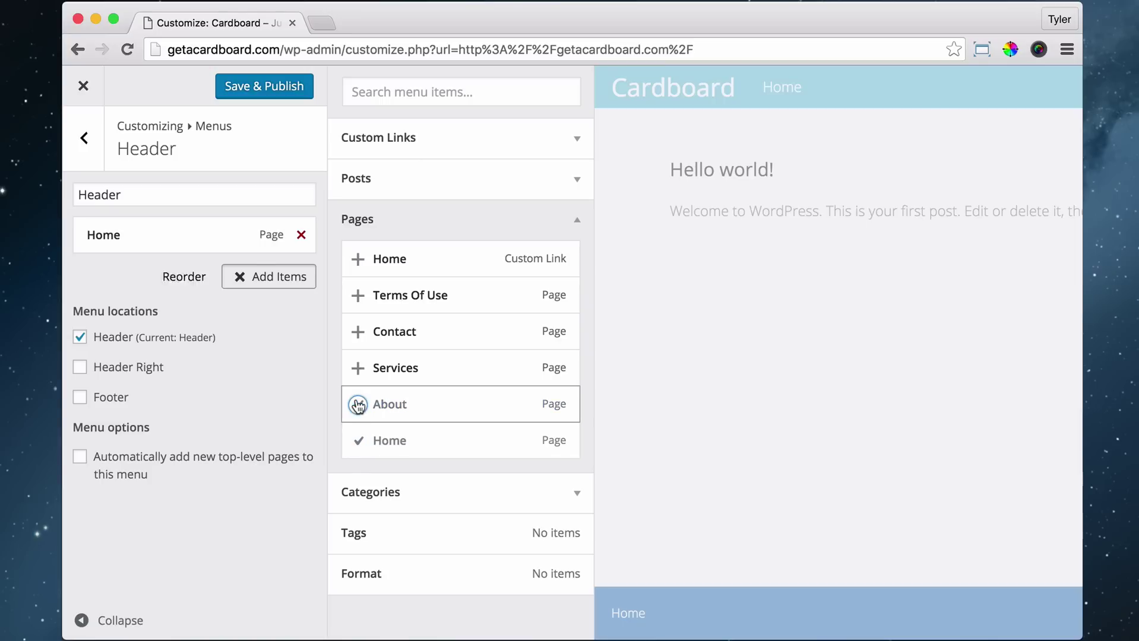
{"action": "left_click", "coordinate": [357, 368]}
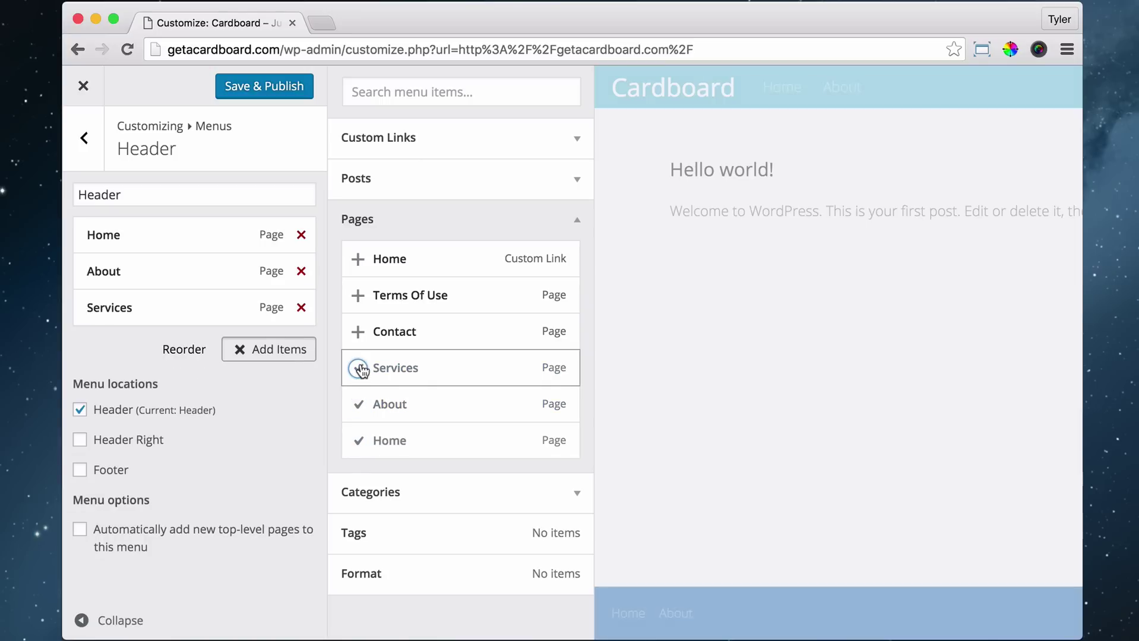
{"action": "left_click", "coordinate": [358, 331]}
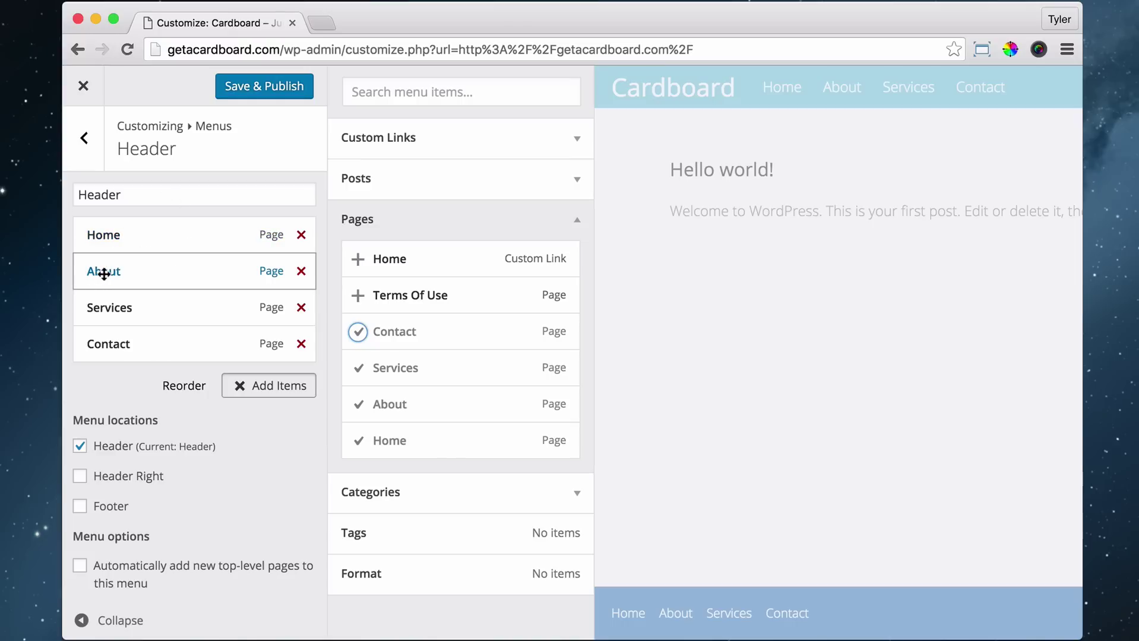
Step: Drag About between Home and Services, then Save & Publish the Header menu
{"action": "left_click_drag", "start_coordinate": [95, 273], "coordinate": [84, 315]}
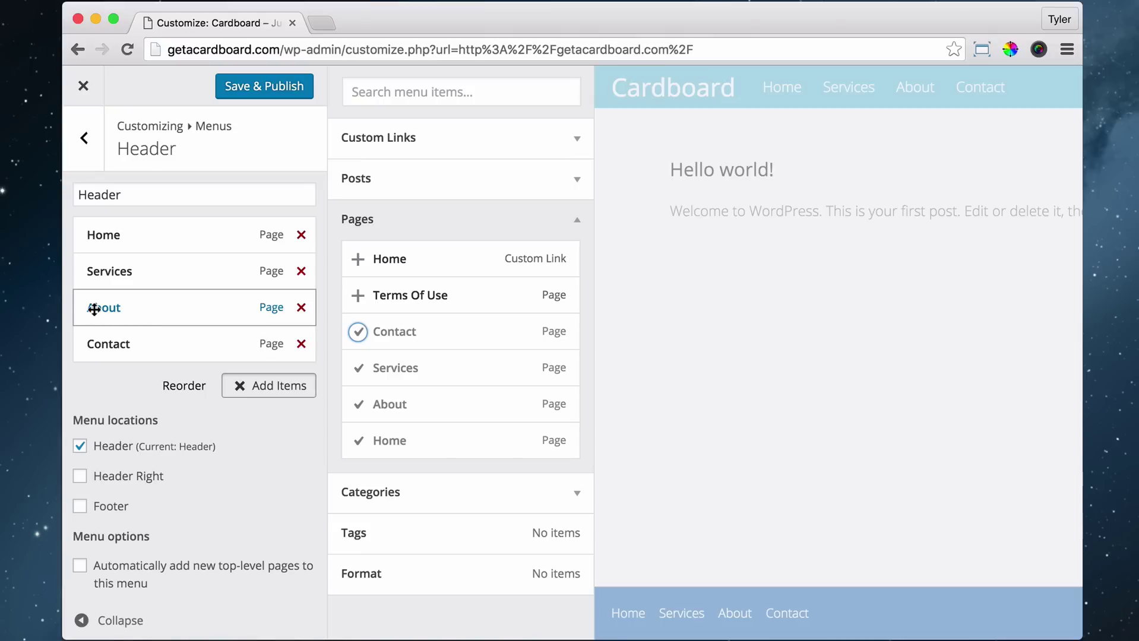
{"action": "left_click_drag", "start_coordinate": [94, 308], "coordinate": [138, 308]}
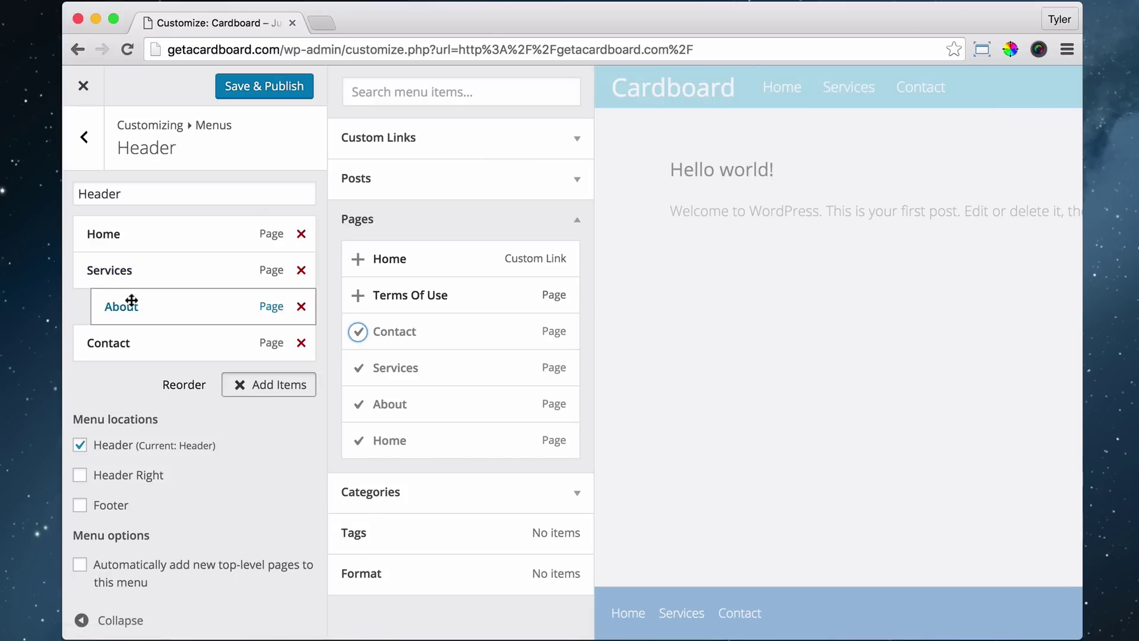
{"action": "left_click_drag", "start_coordinate": [119, 308], "coordinate": [86, 274]}
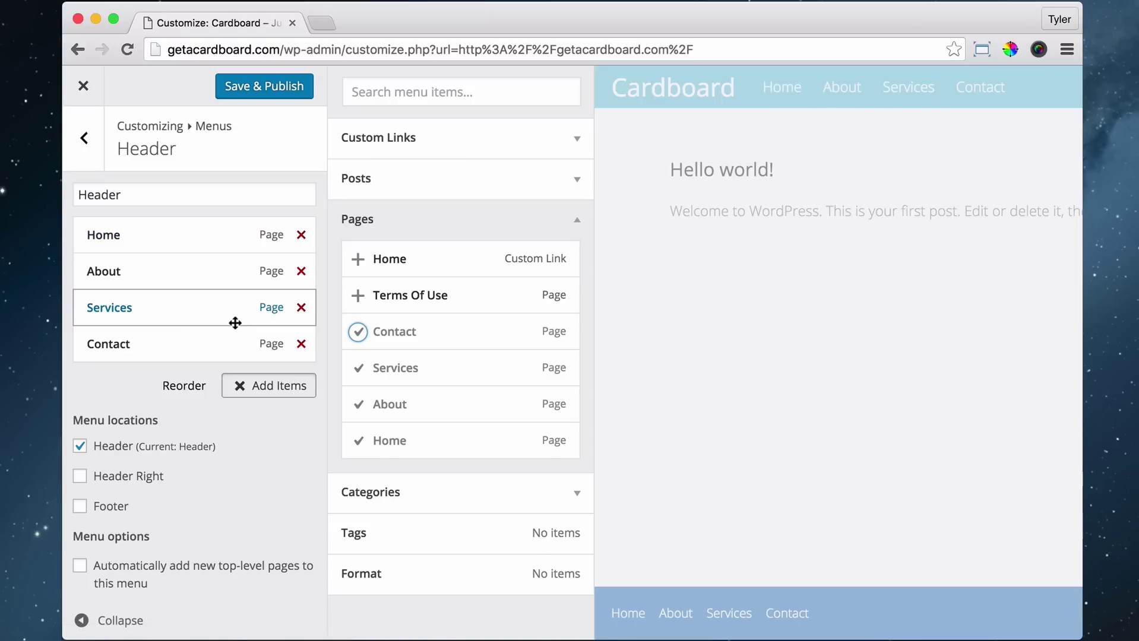
{"action": "left_click", "coordinate": [260, 86]}
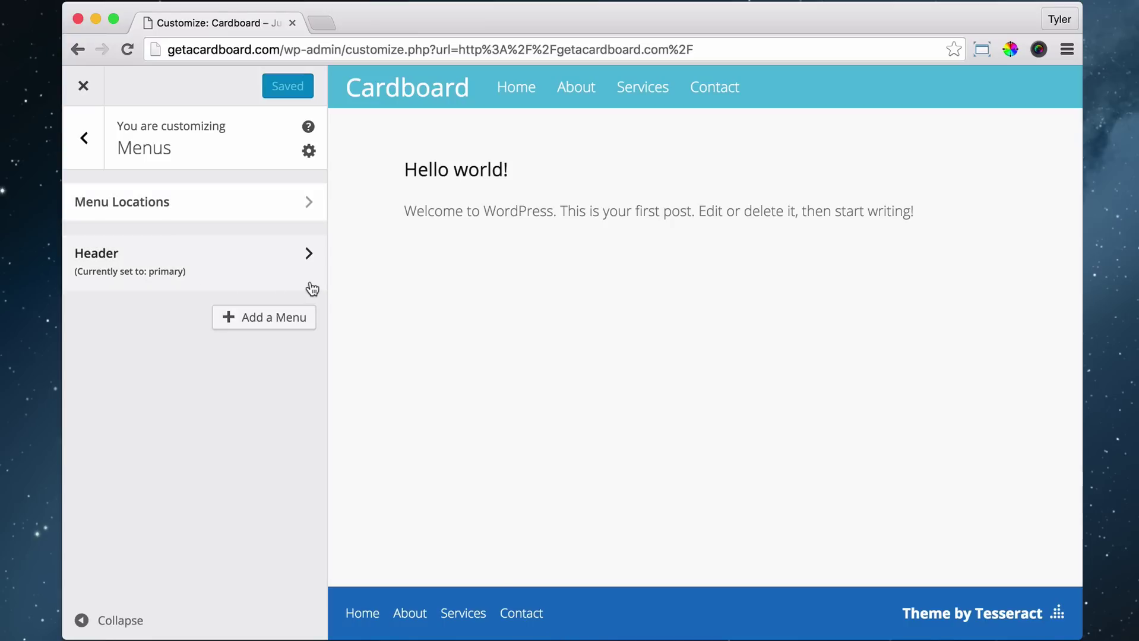
Step: Add and create a second menu named Footer
{"action": "left_click", "coordinate": [256, 319]}
{"action": "left_click", "coordinate": [202, 364]}
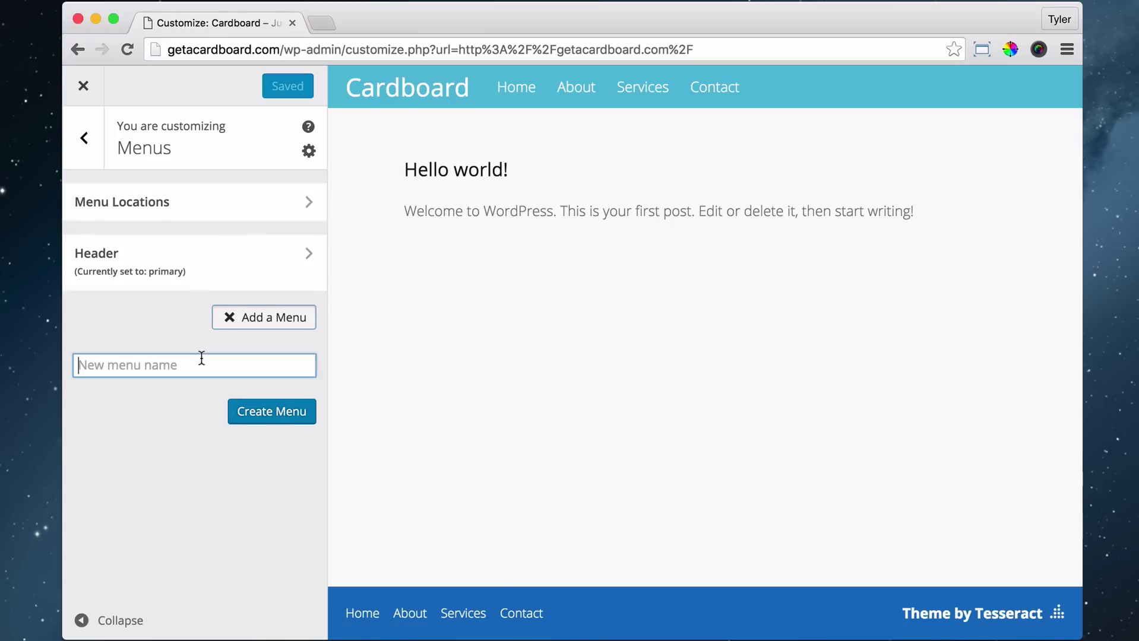
{"action": "type", "text": "Footer"}
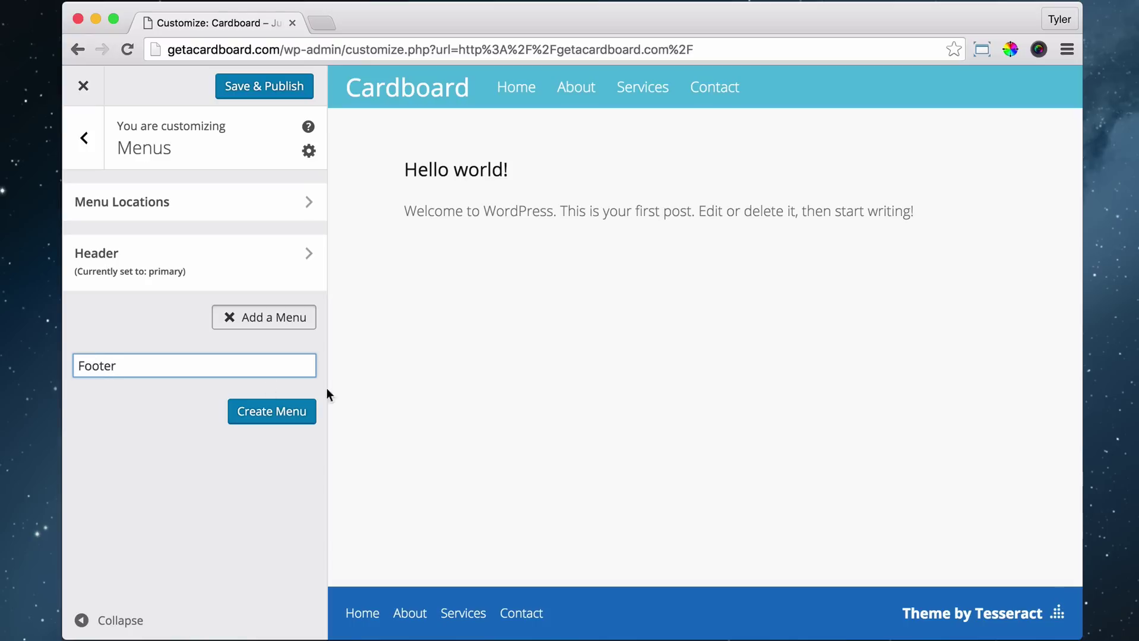
{"action": "left_click", "coordinate": [290, 410]}
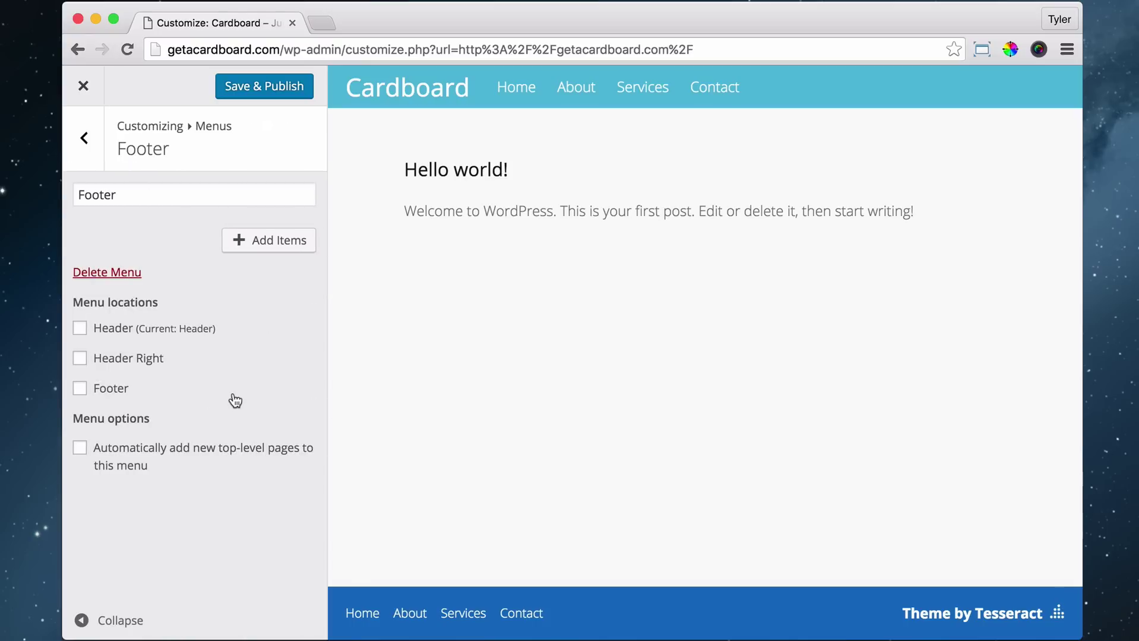
Step: Assign Footer to the footer location, add About, Services, Contact and Terms Of Use, then publish
{"action": "left_click", "coordinate": [81, 390]}
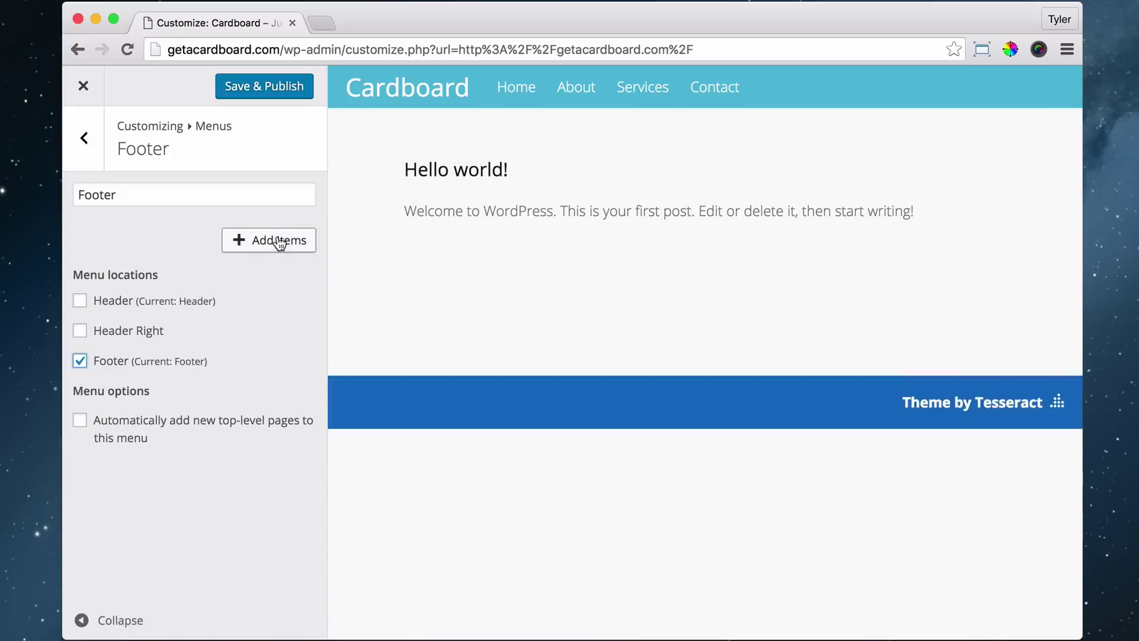
{"action": "left_click", "coordinate": [273, 247]}
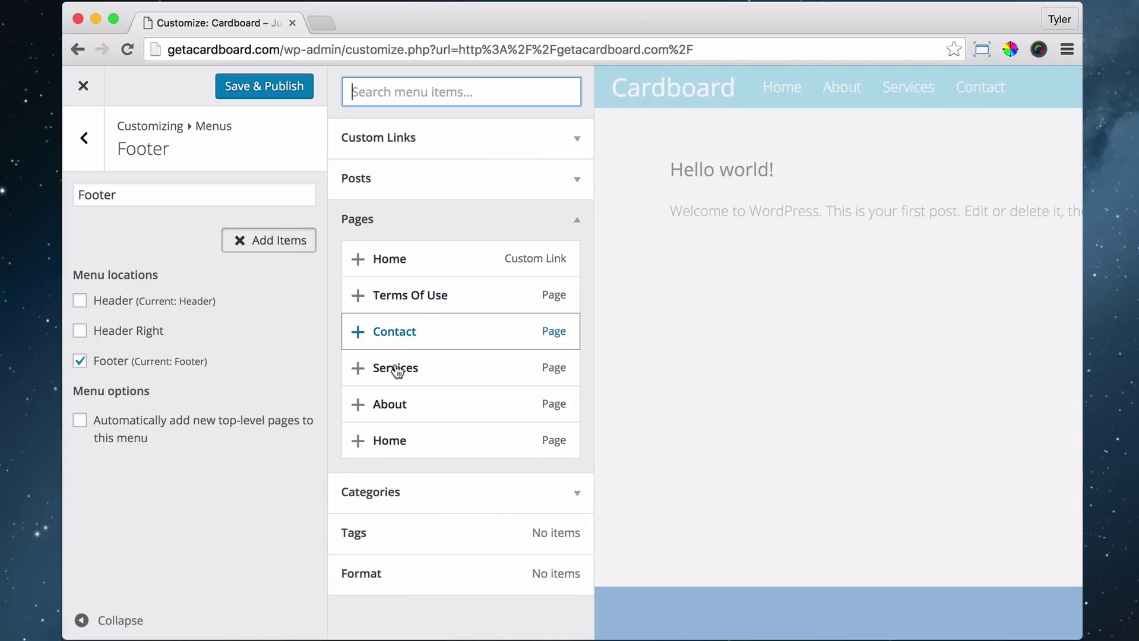
{"action": "left_click", "coordinate": [359, 405]}
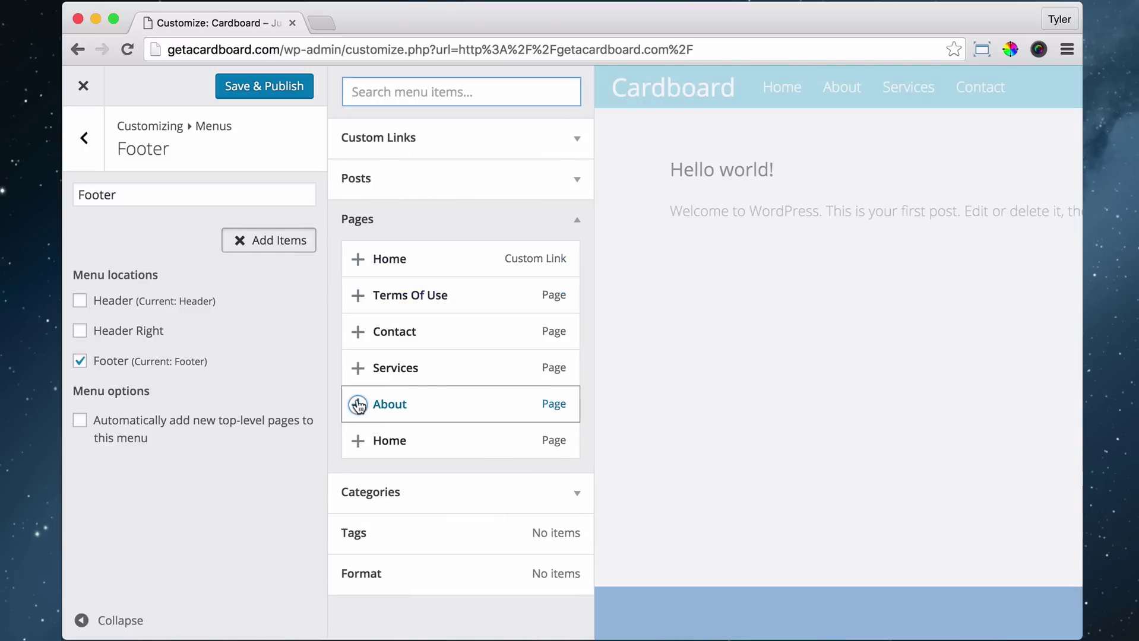
{"action": "left_click", "coordinate": [357, 369]}
{"action": "left_click", "coordinate": [357, 333]}
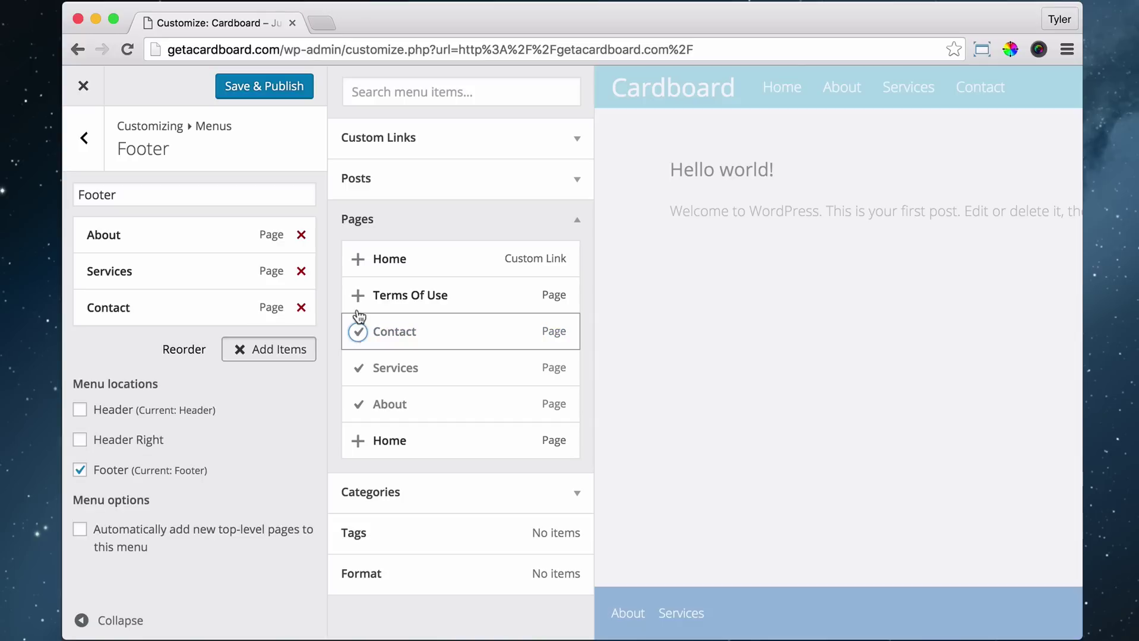
{"action": "left_click", "coordinate": [359, 295]}
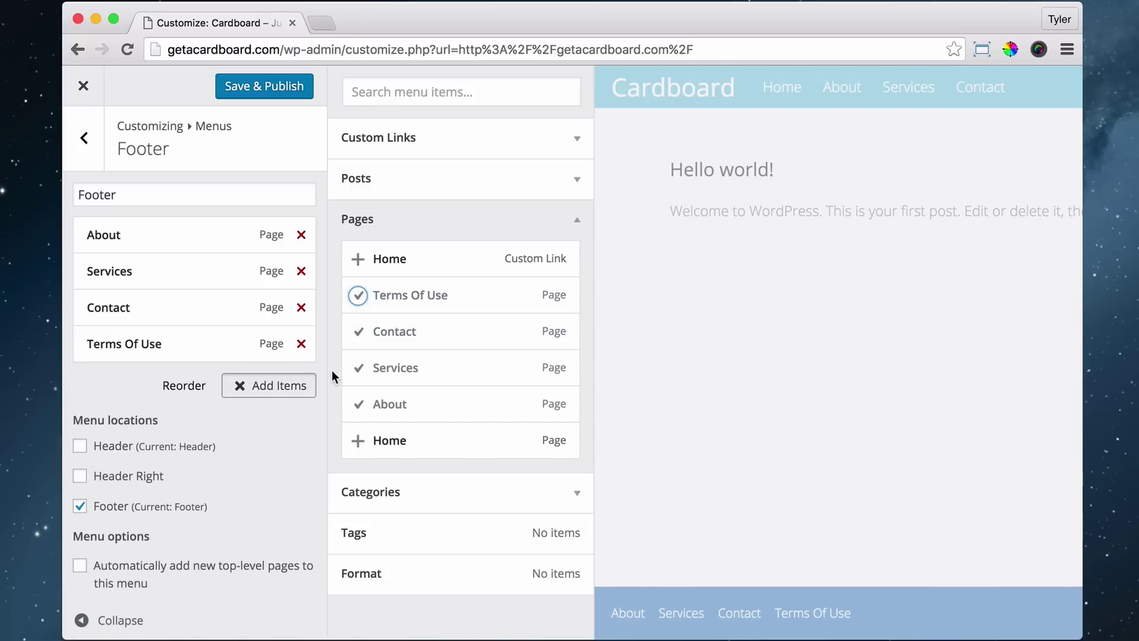
{"action": "left_click", "coordinate": [253, 87]}
{"action": "left_click", "coordinate": [83, 137]}
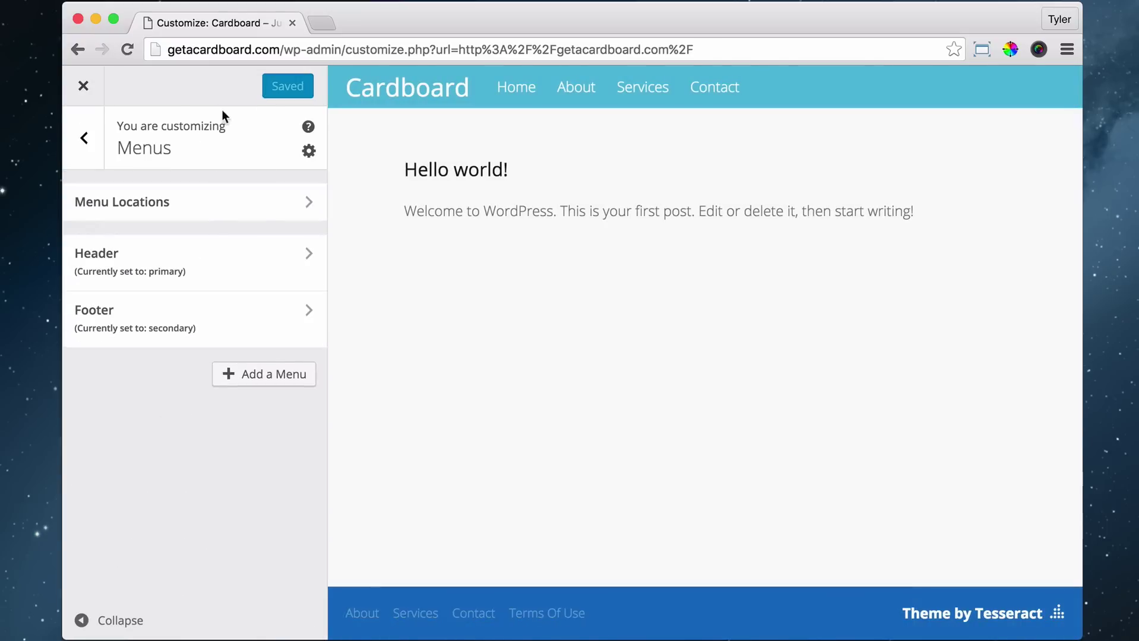
Step: Close the Customizer, open the Terms Of Use footer link, then return Home
{"action": "left_click", "coordinate": [85, 88]}
{"action": "mouse_move", "coordinate": [77, 79]}
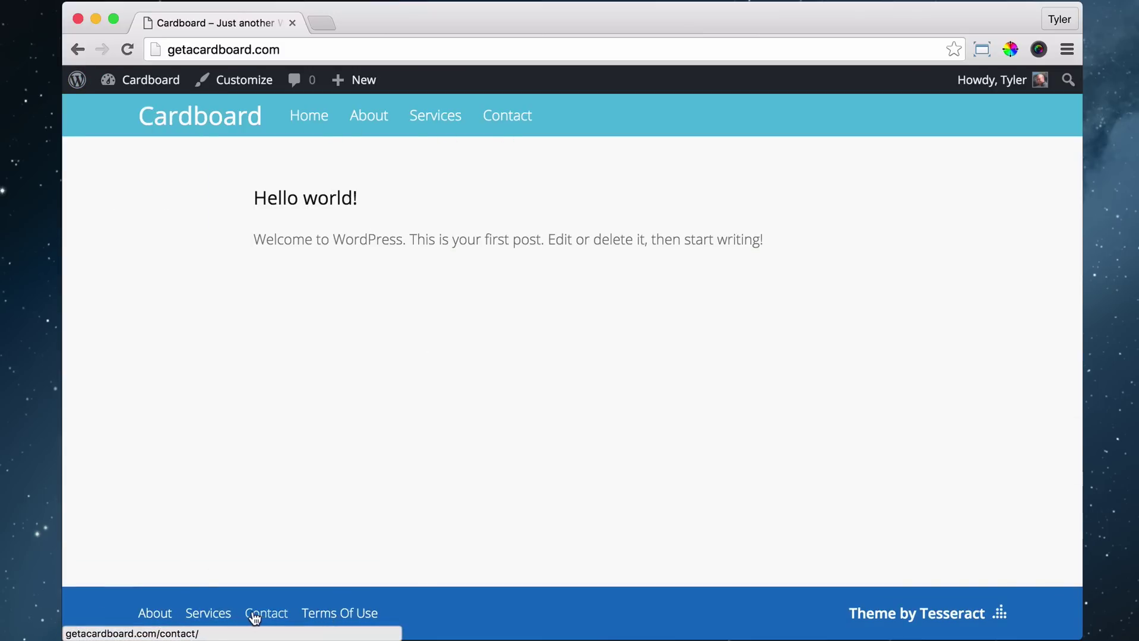
{"action": "left_click", "coordinate": [345, 615]}
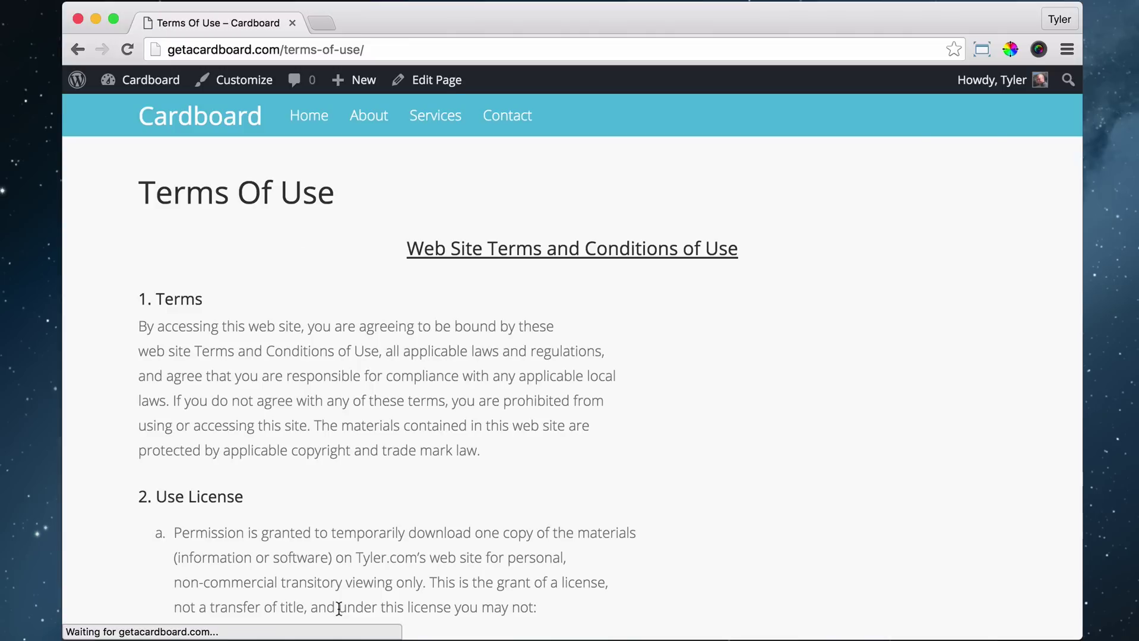
{"action": "scroll", "coordinate": [471, 401], "scroll_direction": "down", "scroll_amount": 5}
{"action": "scroll", "coordinate": [472, 402], "scroll_direction": "up", "scroll_amount": 5}
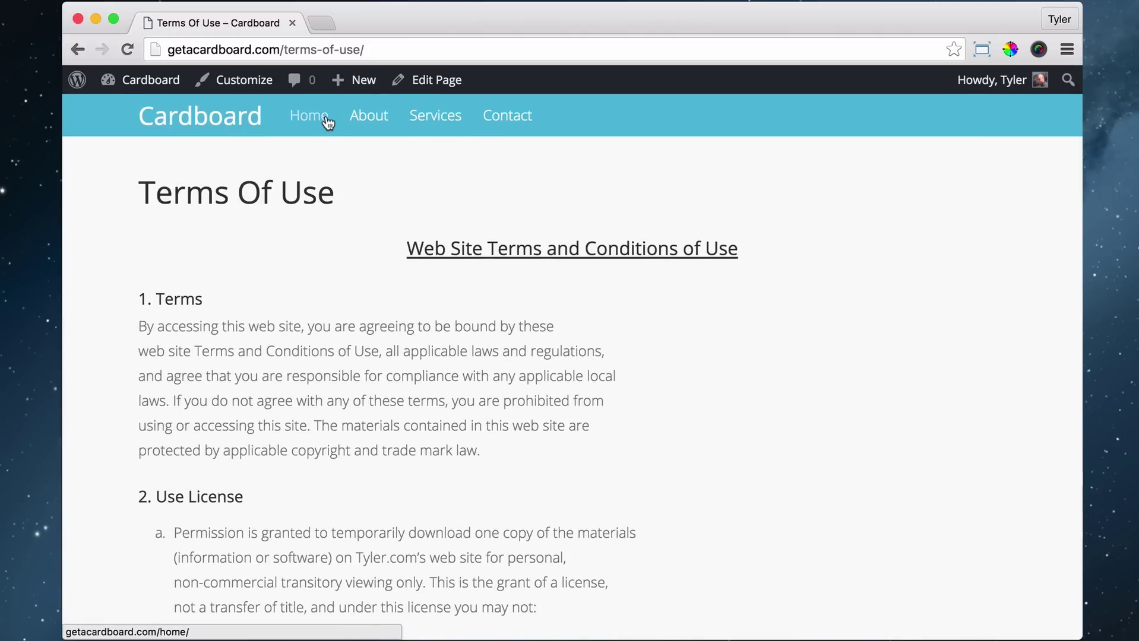
{"action": "left_click", "coordinate": [216, 119]}
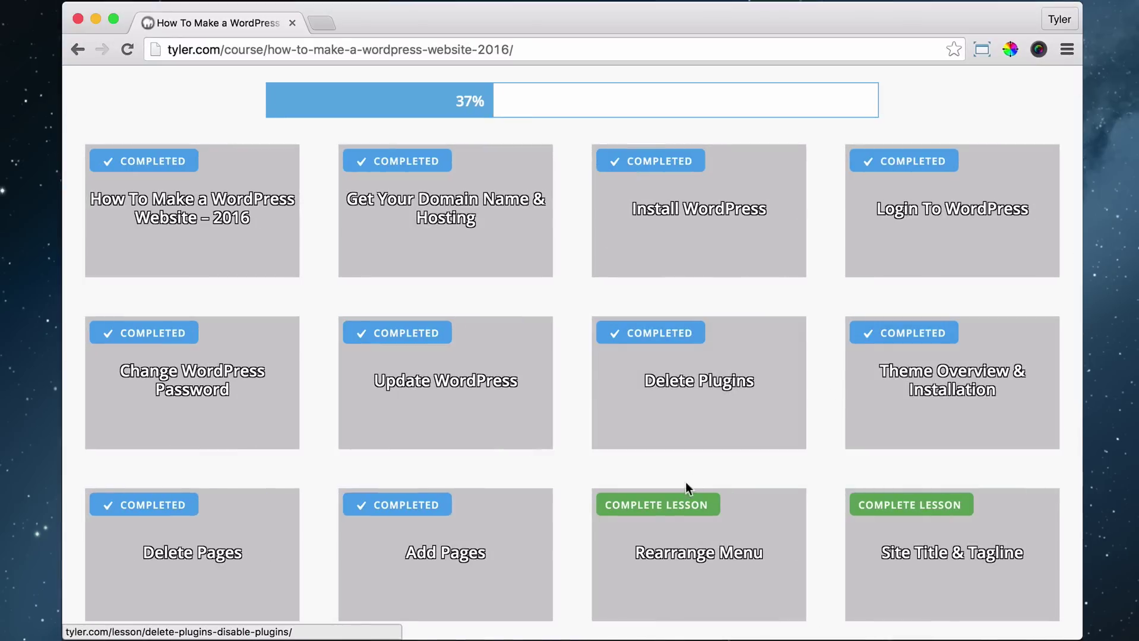
Step: Click Complete Lesson on the Rearrange Menu card
{"action": "left_click", "coordinate": [646, 508]}
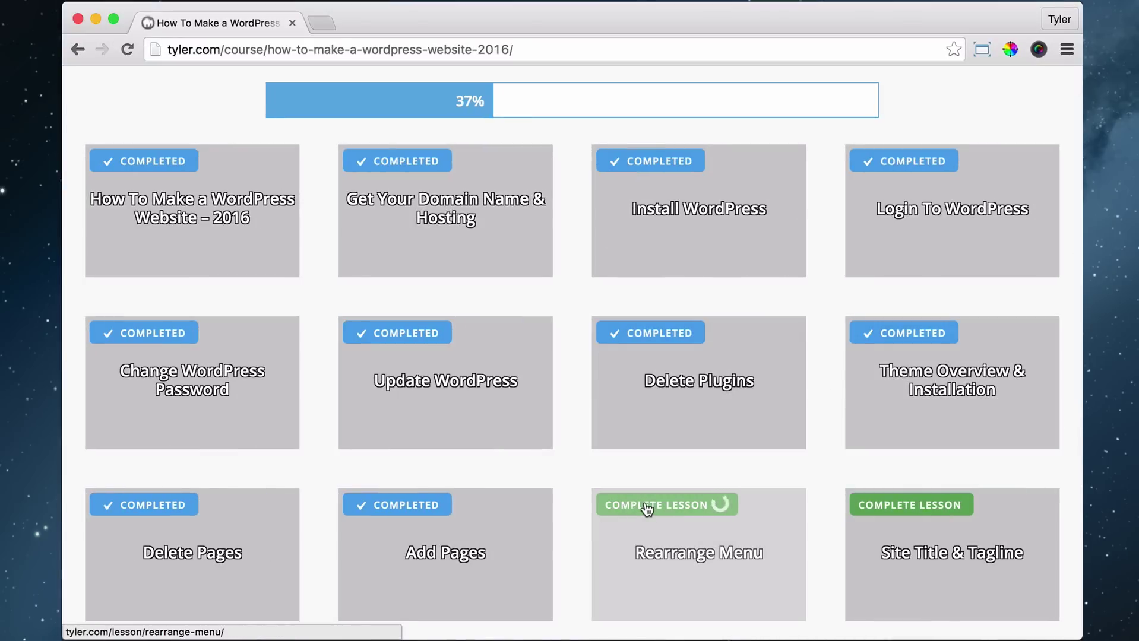